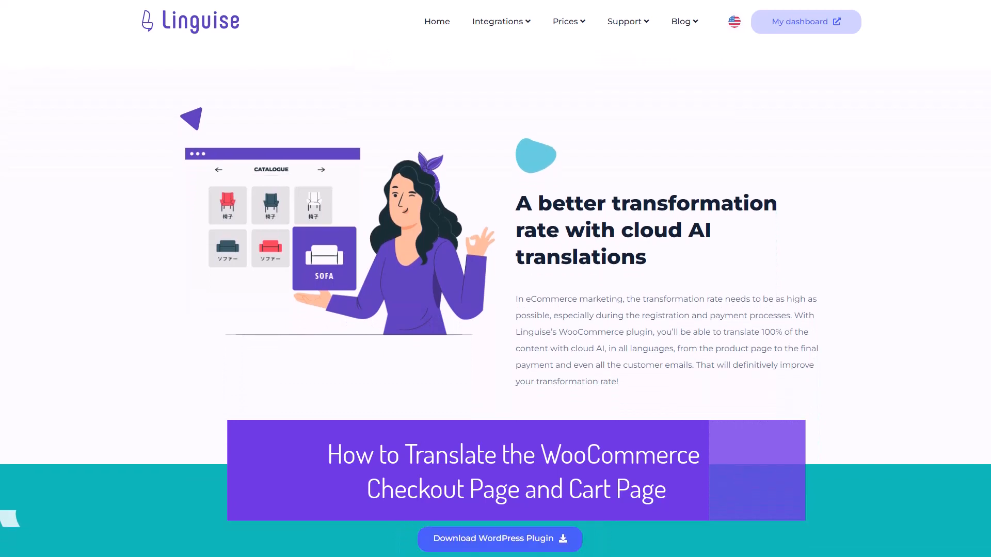
# Step: Look through the WooCommerce translation features on the Linguise page, down to the other features section
pyautogui.scroll(-4, 496, 310)
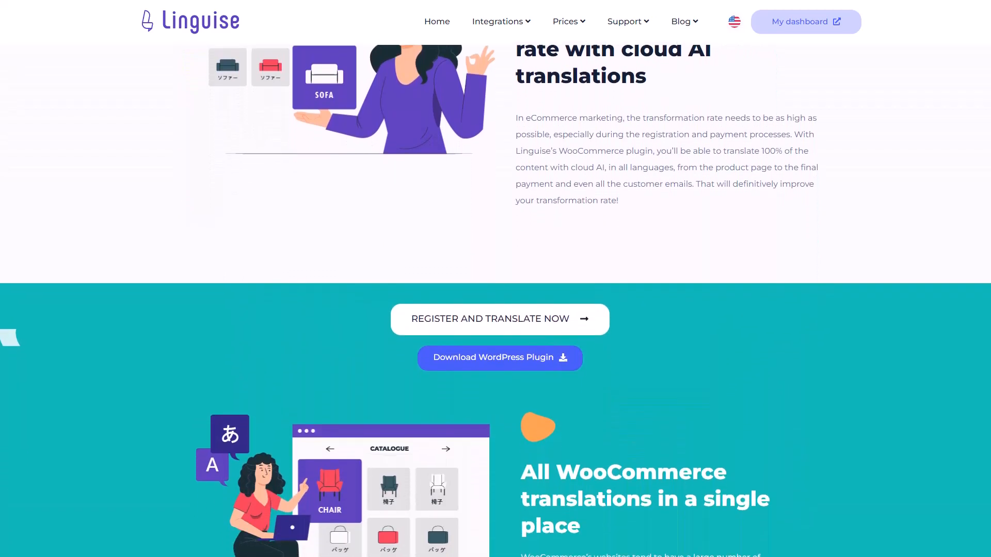
pyautogui.scroll(-4, 496, 309)
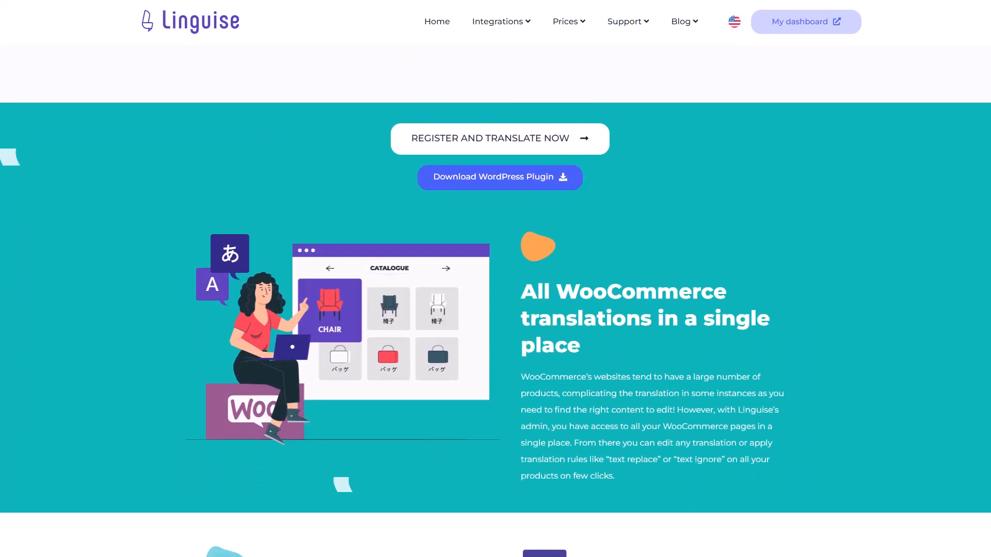
pyautogui.scroll(-4, 495, 310)
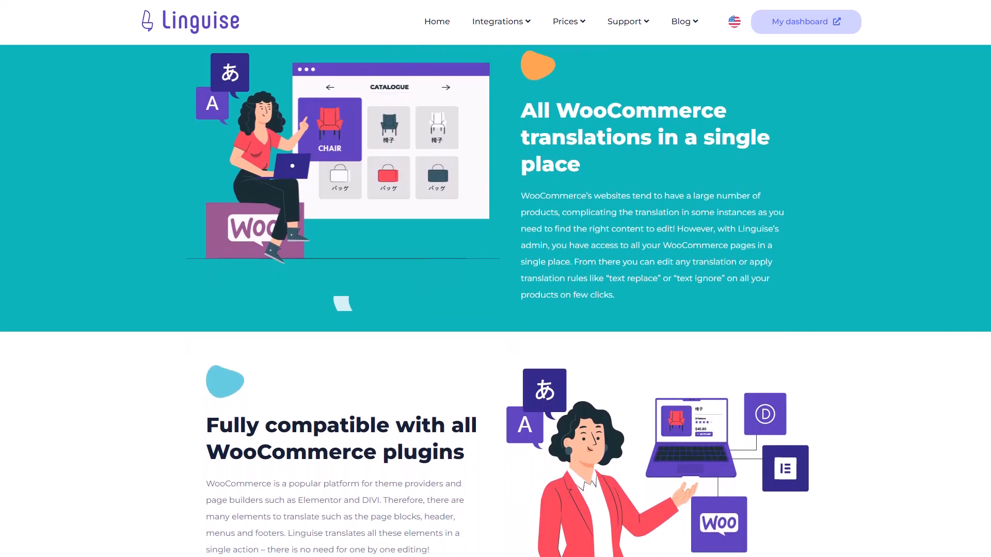
pyautogui.scroll(-4, 495, 310)
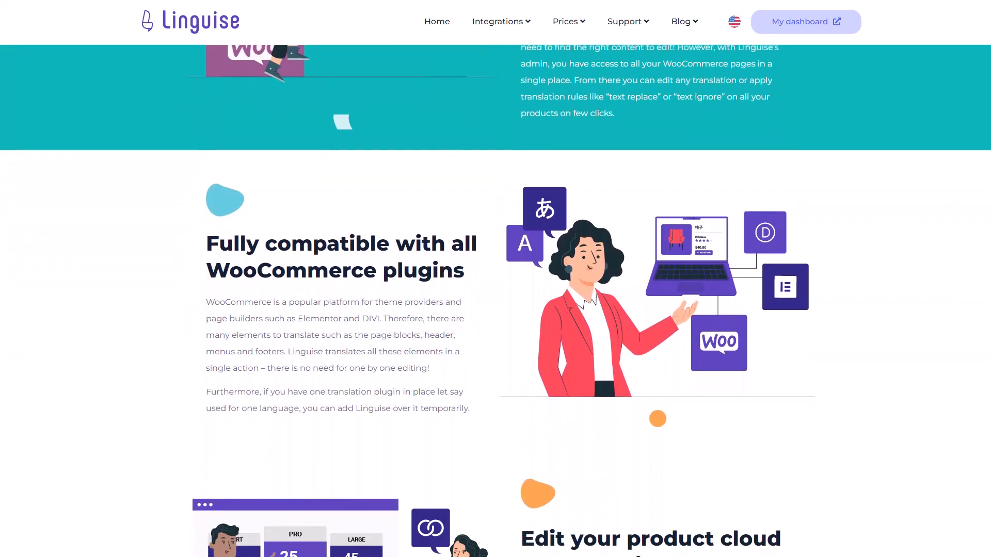
pyautogui.scroll(-4, 496, 309)
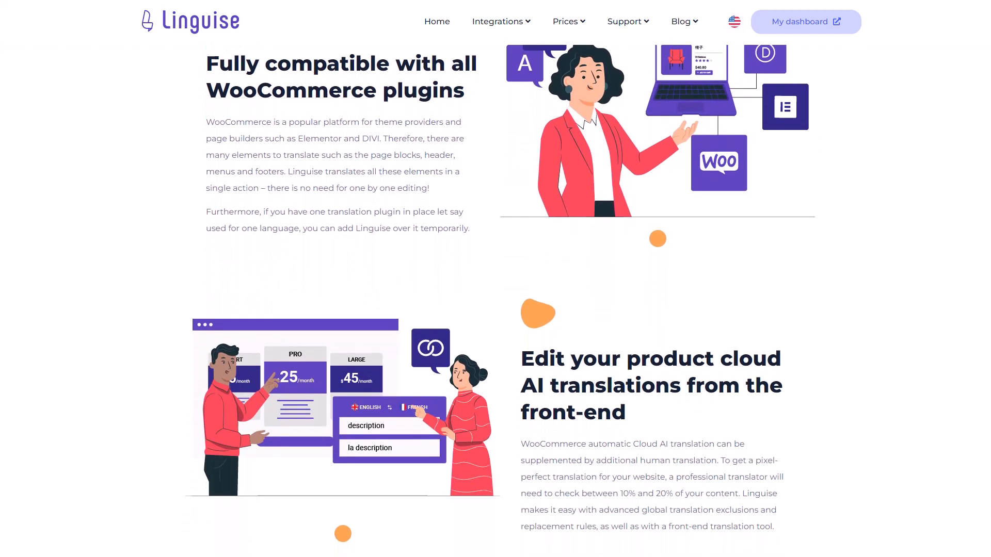
pyautogui.scroll(-4, 495, 310)
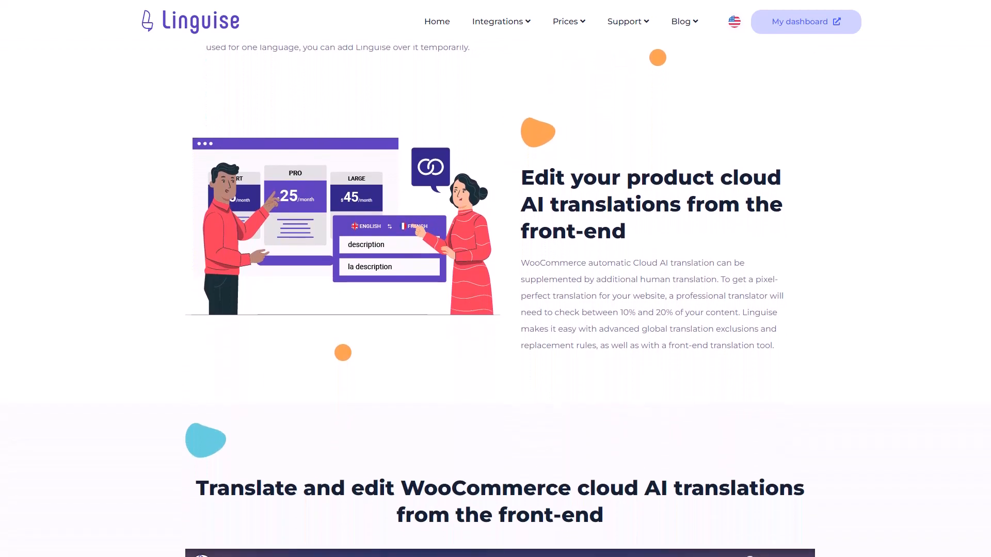
pyautogui.scroll(-4, 495, 309)
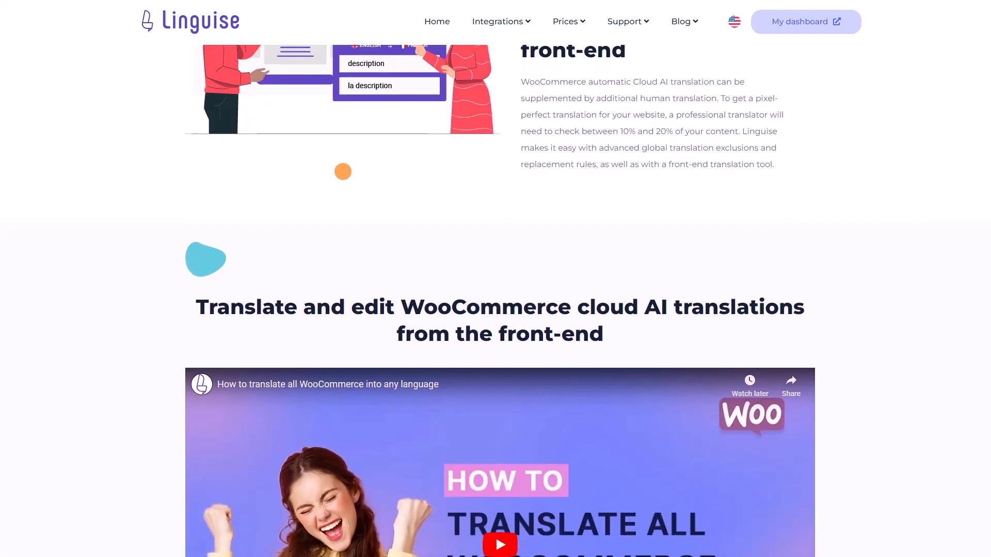
pyautogui.scroll(-4, 495, 310)
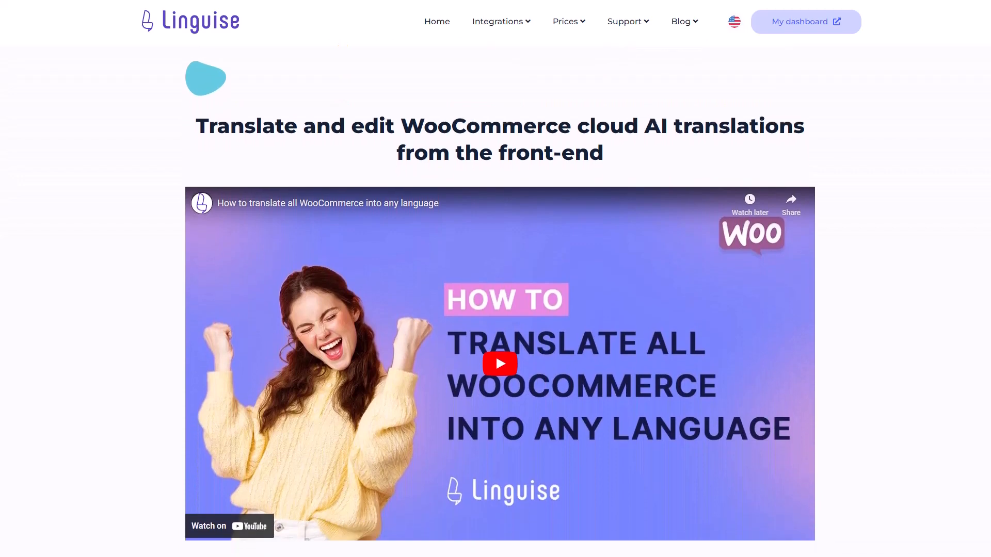
pyautogui.scroll(-4, 495, 310)
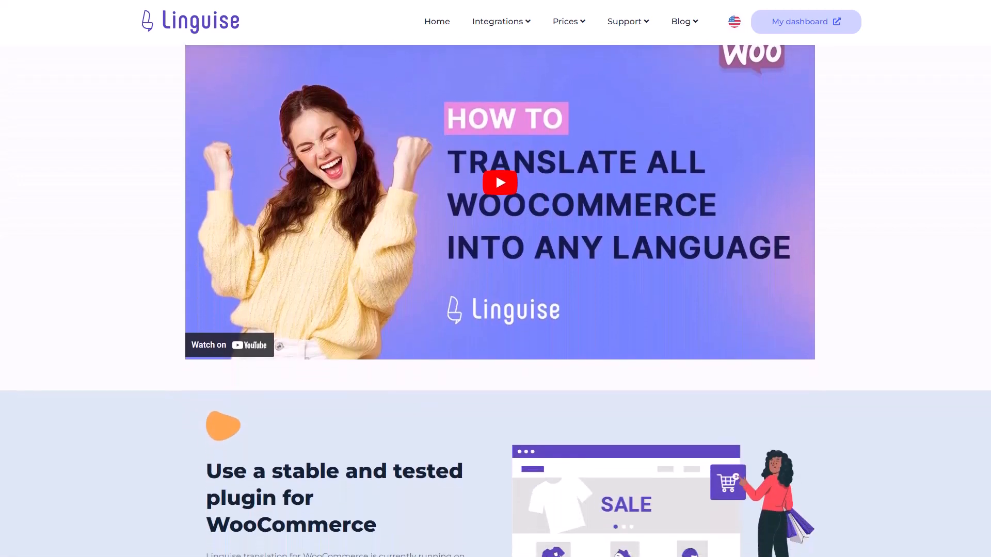
pyautogui.scroll(-4, 495, 310)
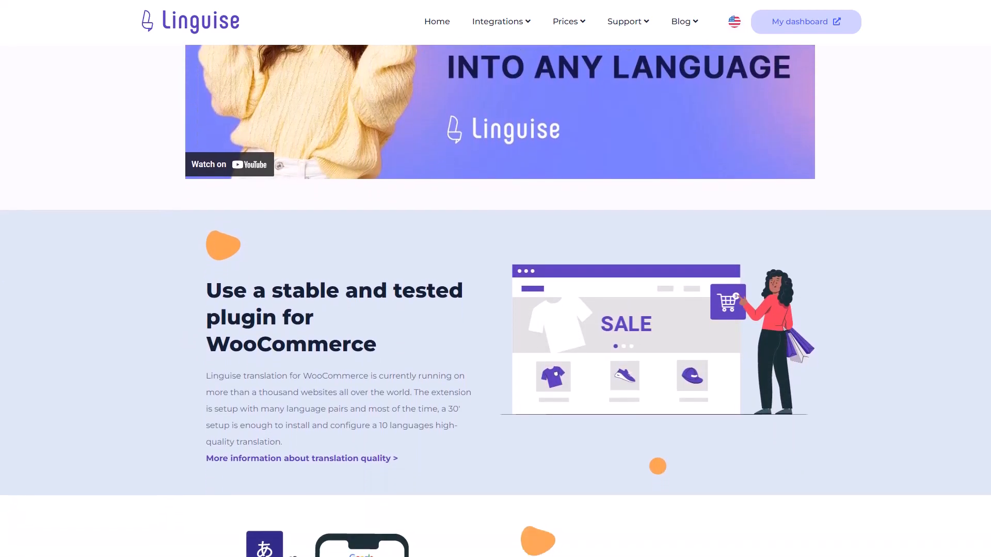
pyautogui.scroll(-4, 495, 309)
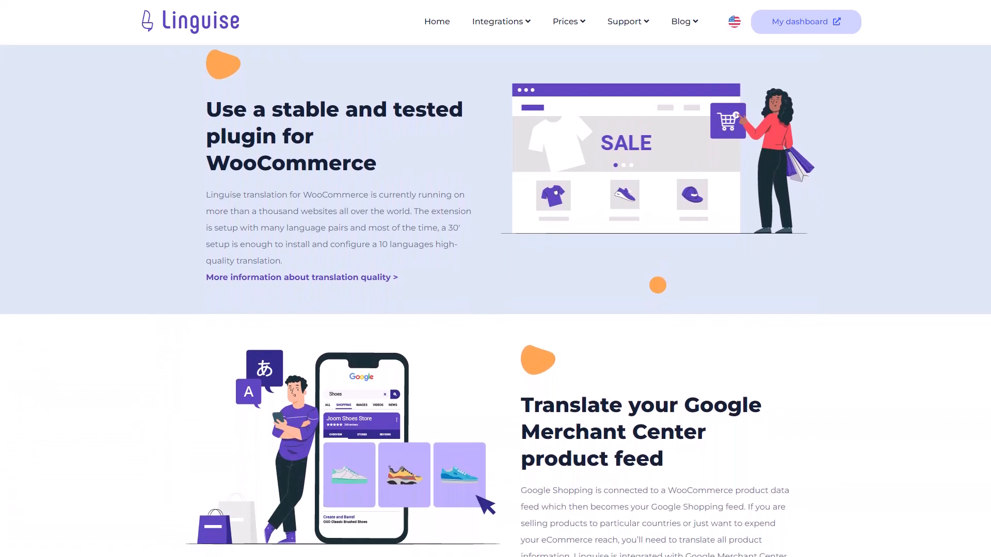
pyautogui.scroll(-4, 495, 309)
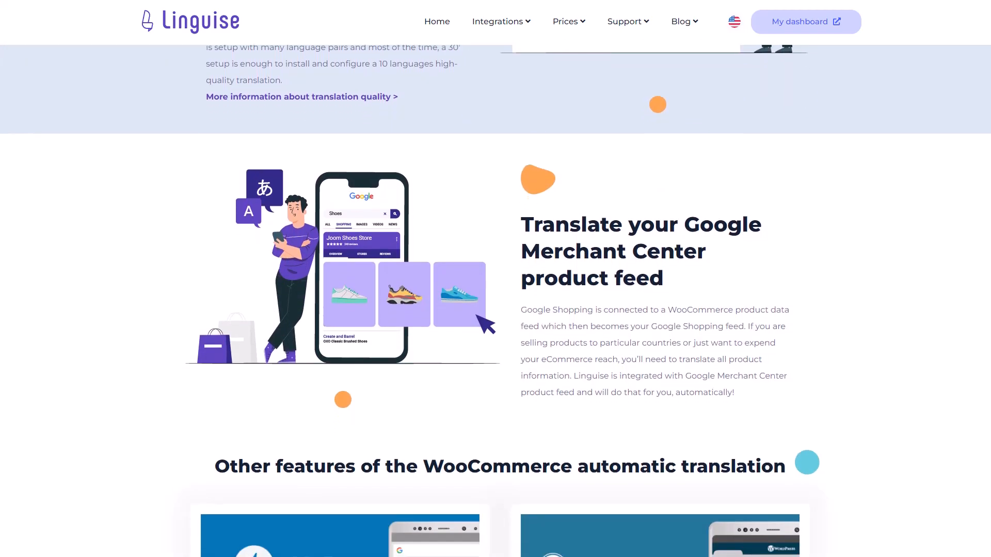
pyautogui.scroll(-6, 496, 310)
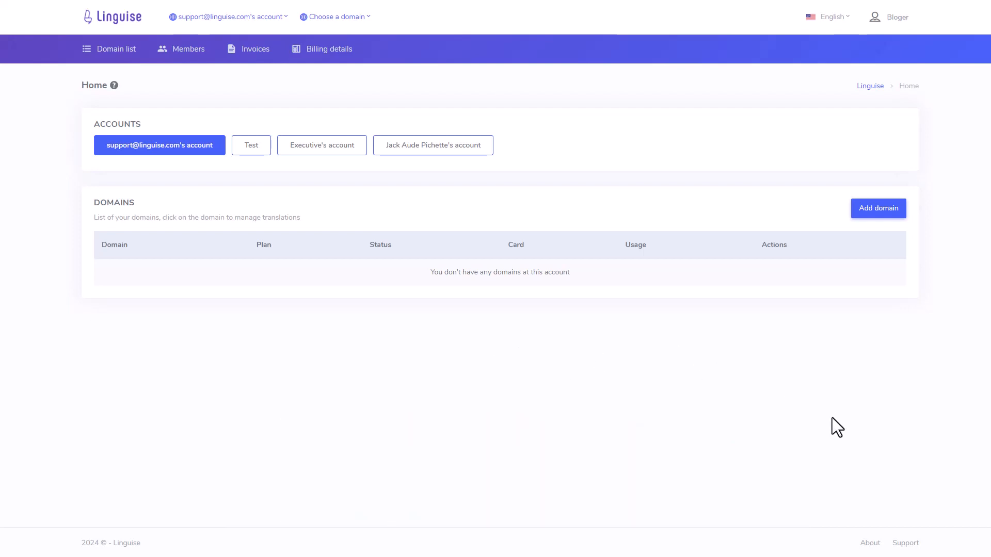
pyautogui.click(875, 211)
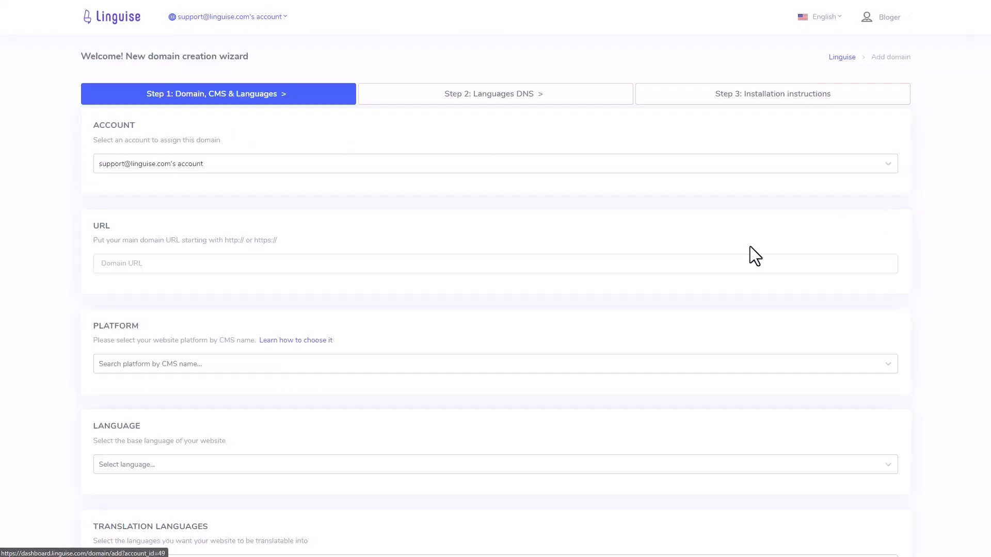
pyautogui.click(159, 264)
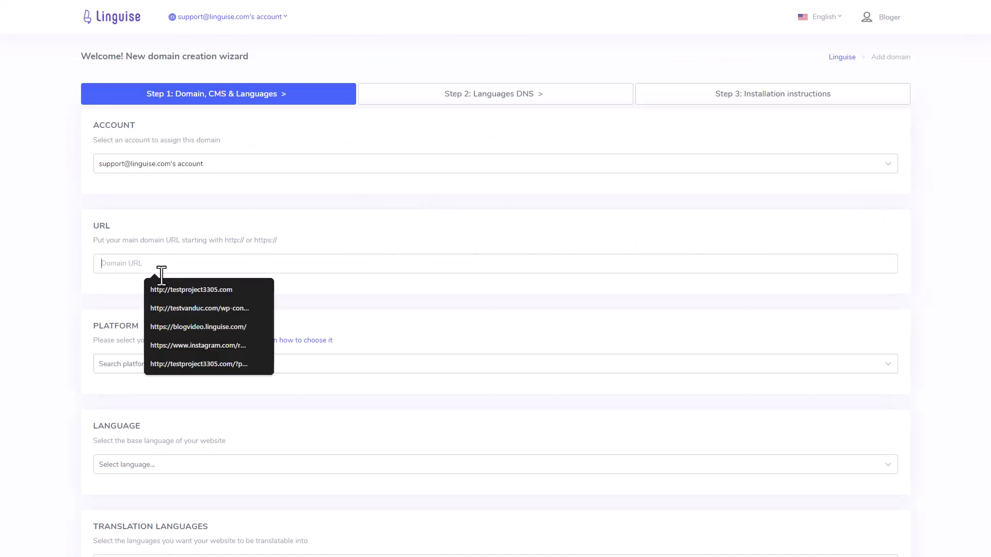
pyautogui.click(188, 286)
pyautogui.scroll(-5, 213, 316)
pyautogui.click(168, 212)
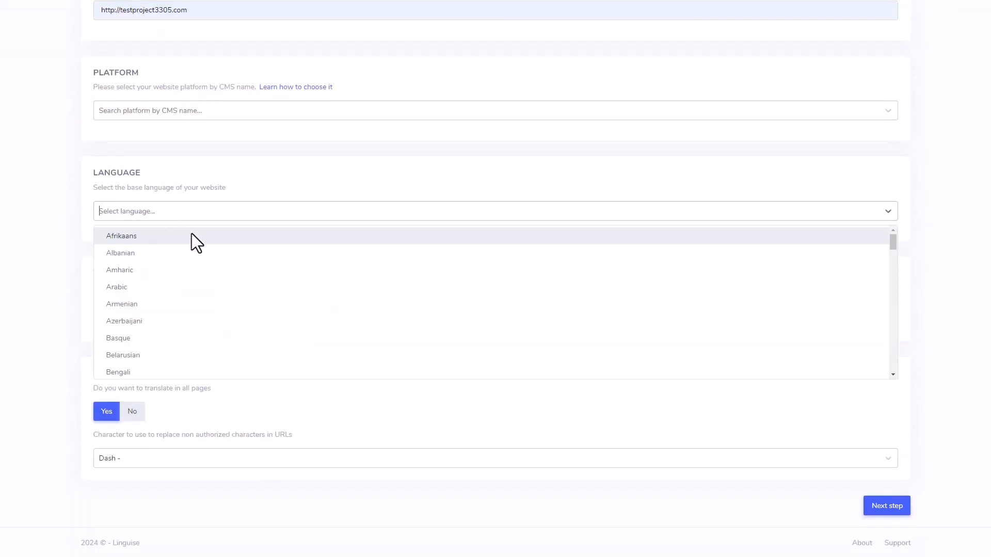
pyautogui.click(142, 286)
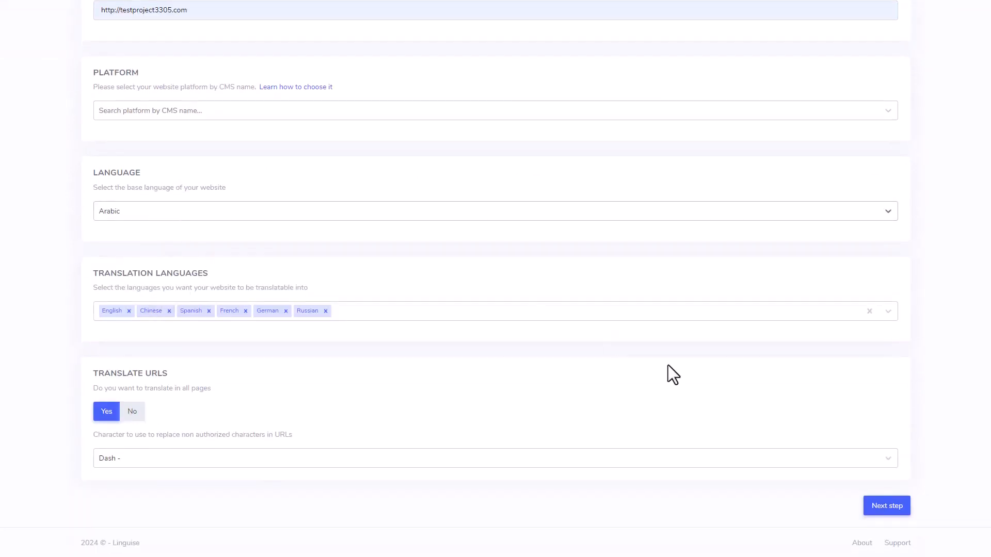
pyautogui.click(900, 507)
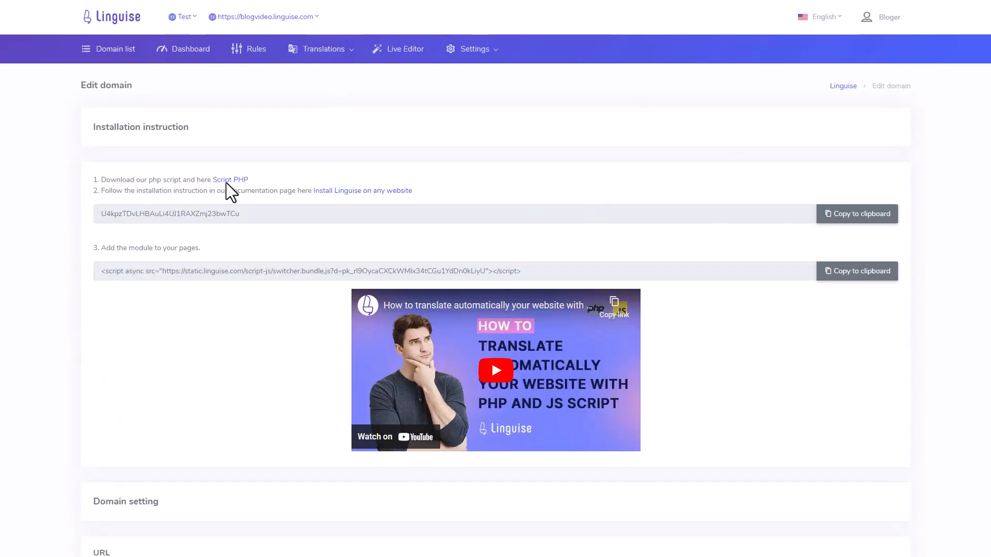
# Step: Copy the domain's API key and apply it in the Linguise plugin settings in WordPress
pyautogui.click(869, 219)
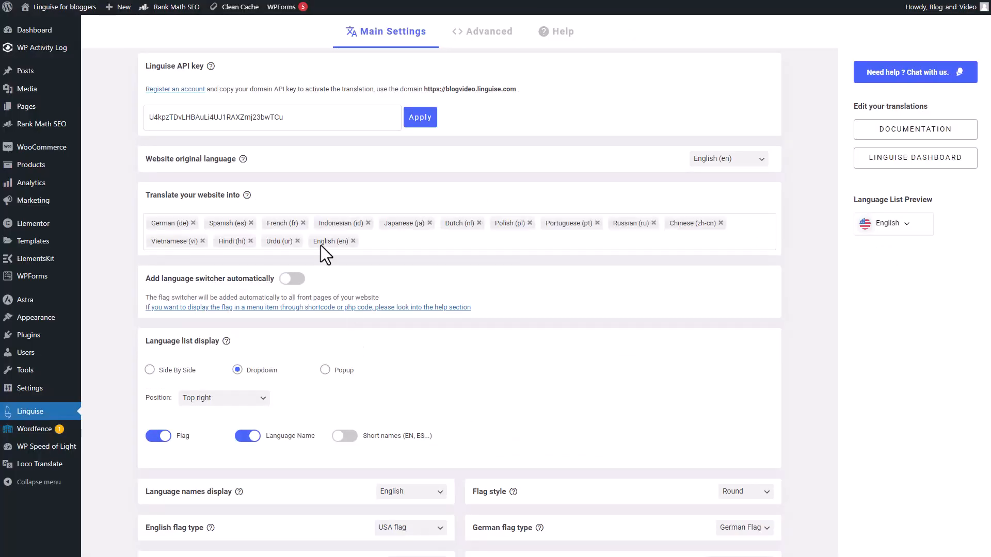
pyautogui.click(312, 116)
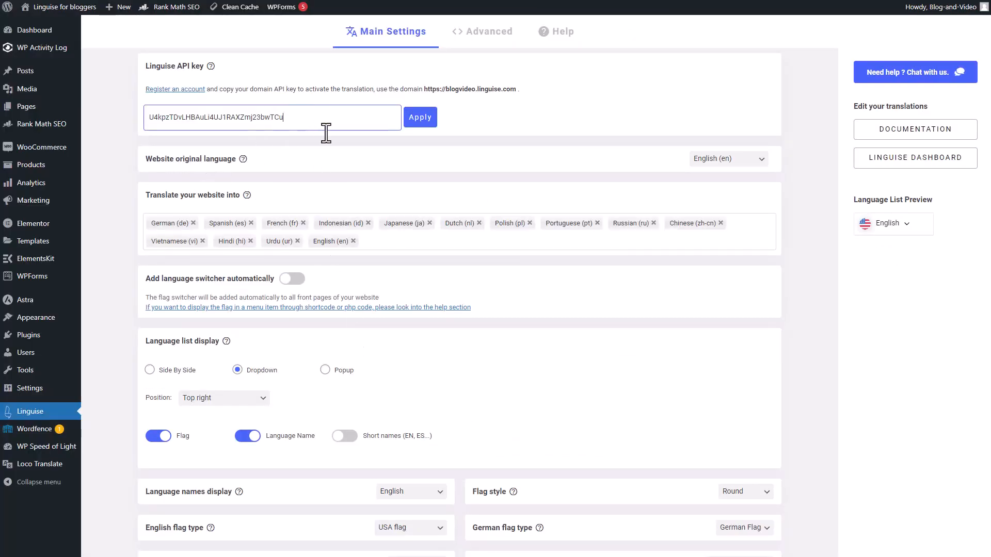
pyautogui.click(425, 123)
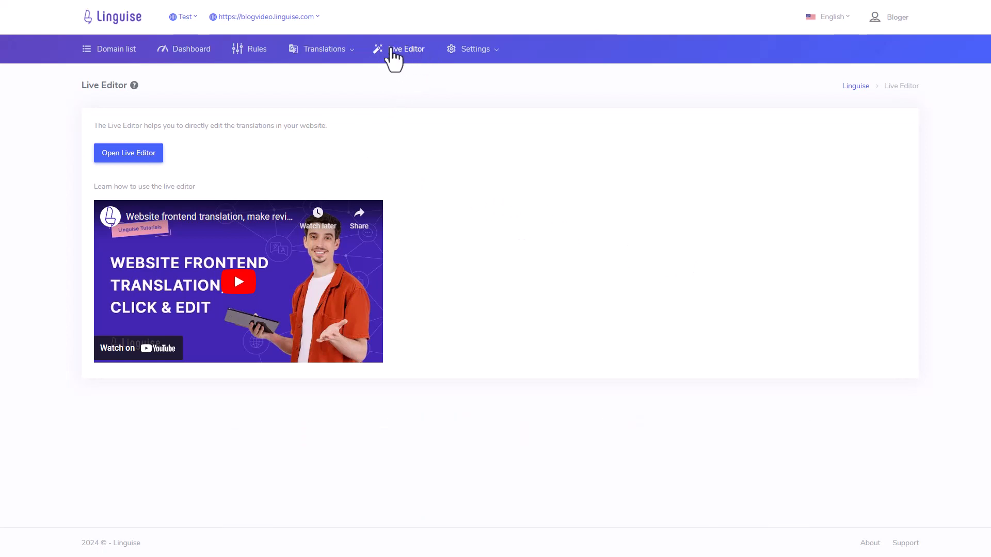
# Step: Open the Live Editor in edition mode and view the German translations of the home page heading and intro paragraph without saving
pyautogui.click(133, 157)
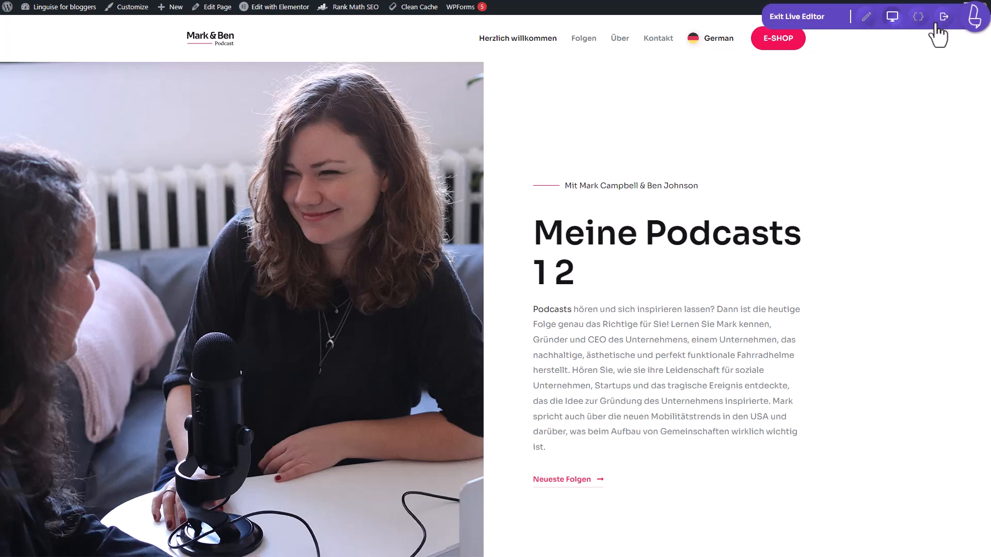
pyautogui.click(867, 16)
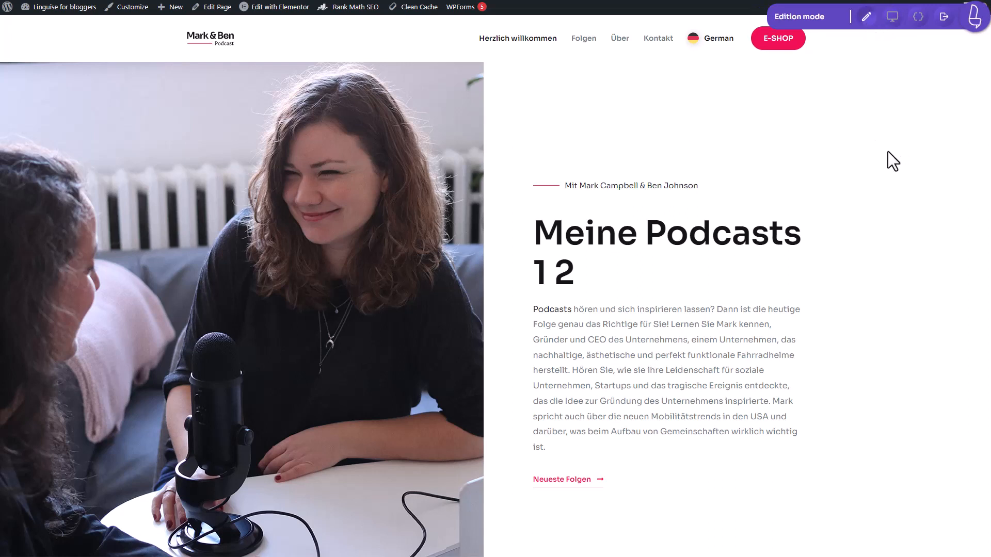
pyautogui.click(641, 235)
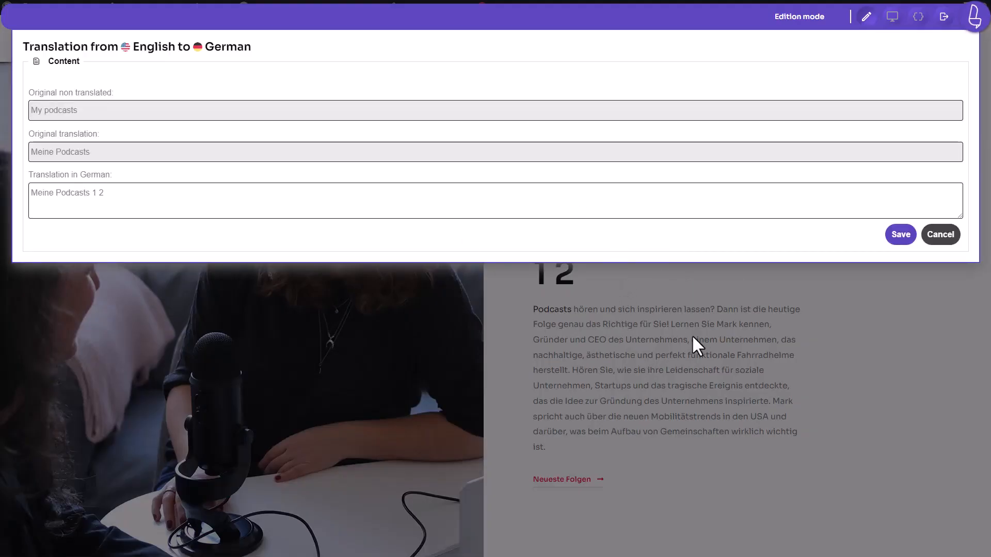
pyautogui.click(945, 238)
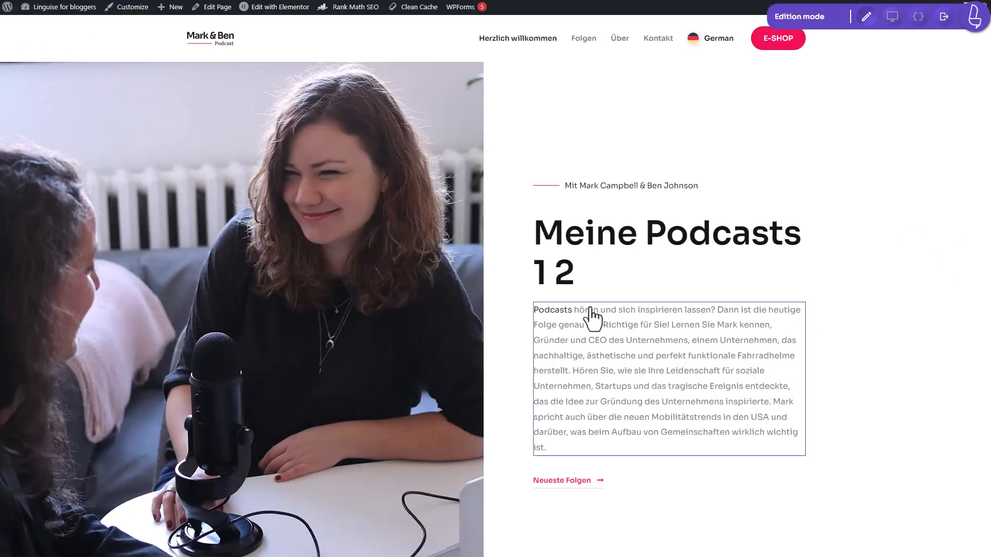
pyautogui.click(661, 339)
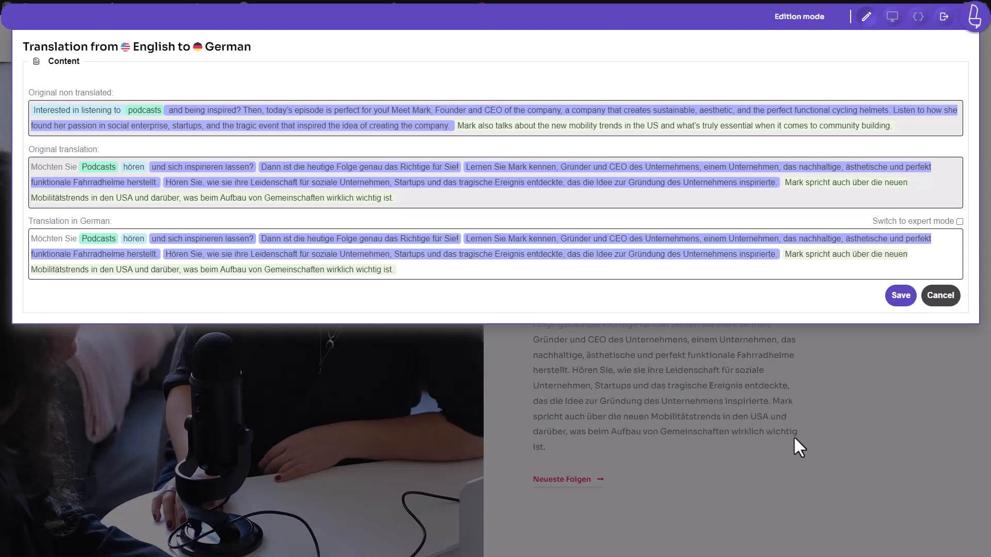
pyautogui.click(939, 295)
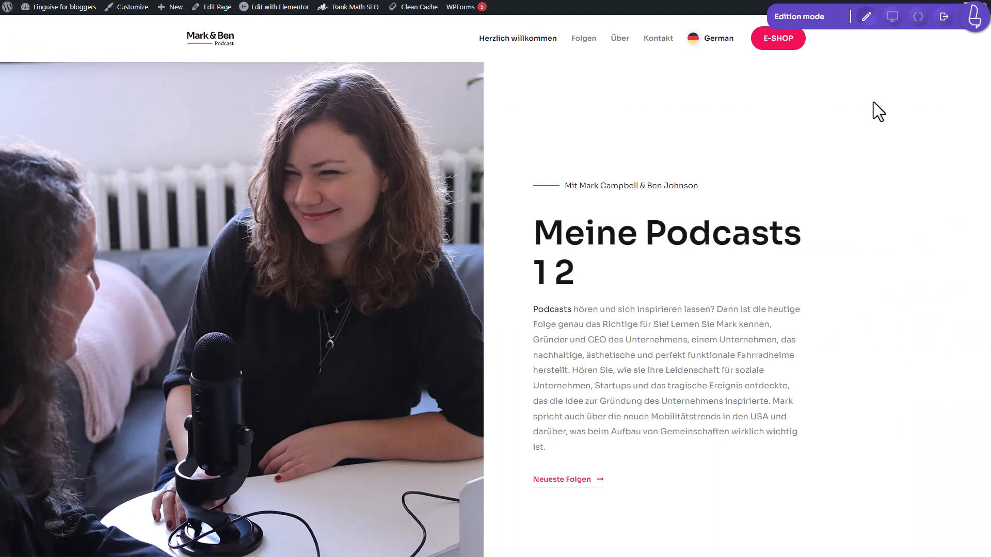
# Step: Switch to navigation mode, open the e-shop and add Buch 1, E-Book-Abonnement and Handbuch Nummer 3 to the cart
pyautogui.click(893, 21)
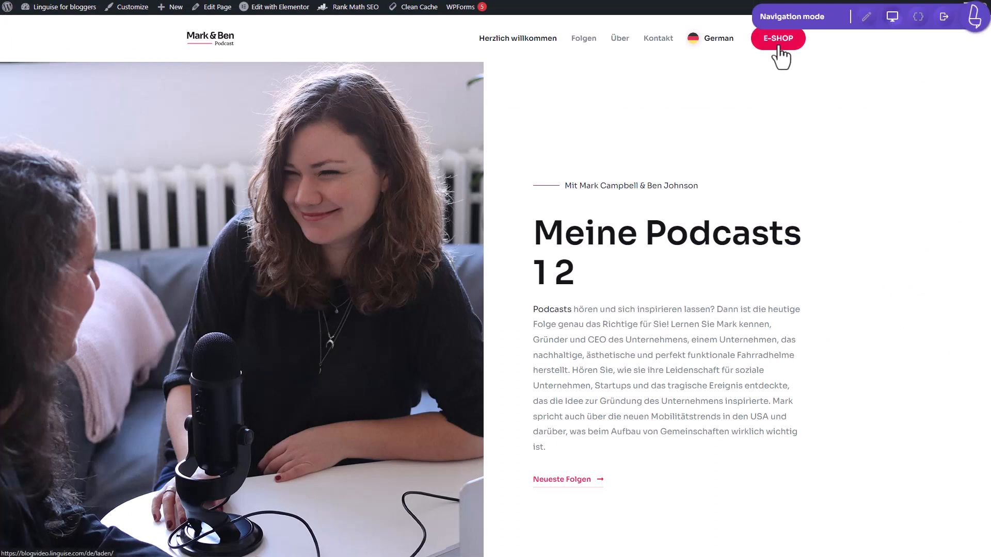
pyautogui.click(779, 42)
pyautogui.scroll(-2, 517, 239)
pyautogui.click(272, 408)
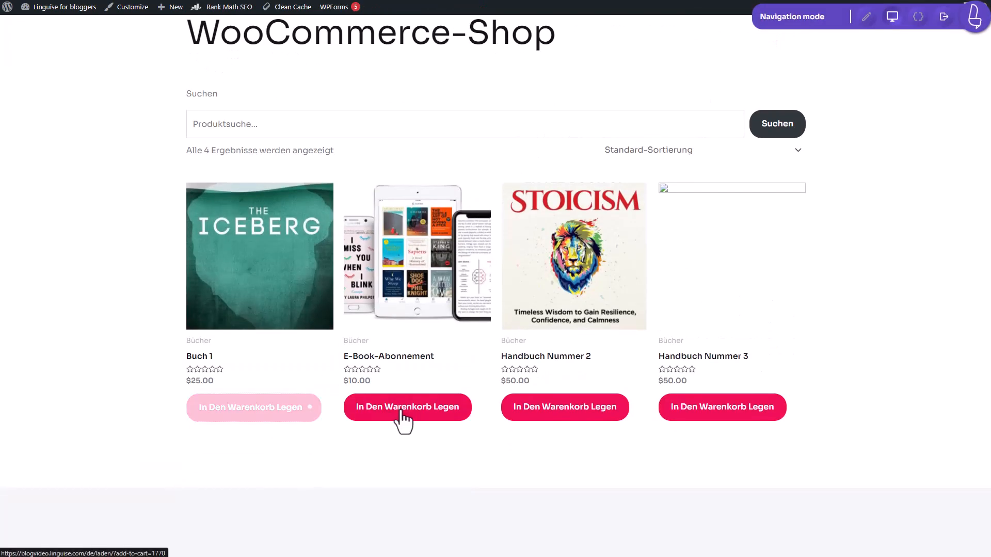
pyautogui.click(404, 419)
pyautogui.click(703, 419)
# Step: Open the cart page in edition mode and view the German translations of Buch 1 and the Gutschein Anwenden label
pyautogui.scroll(-5, 708, 414)
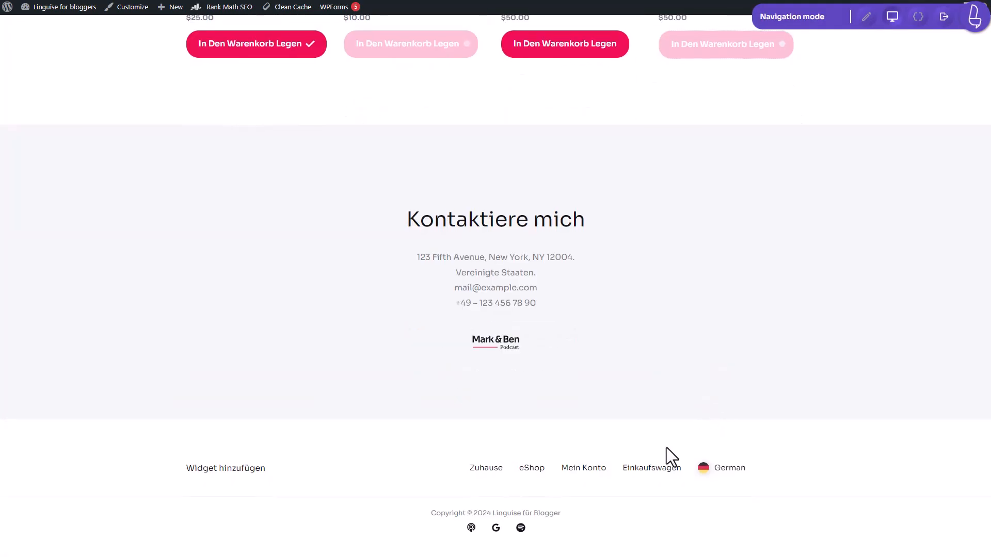
pyautogui.click(653, 469)
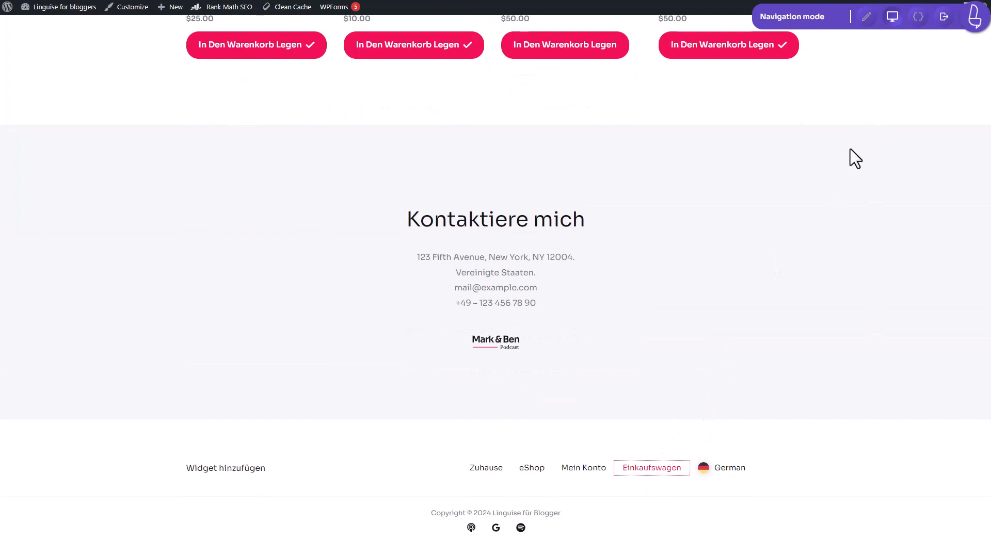
pyautogui.click(869, 16)
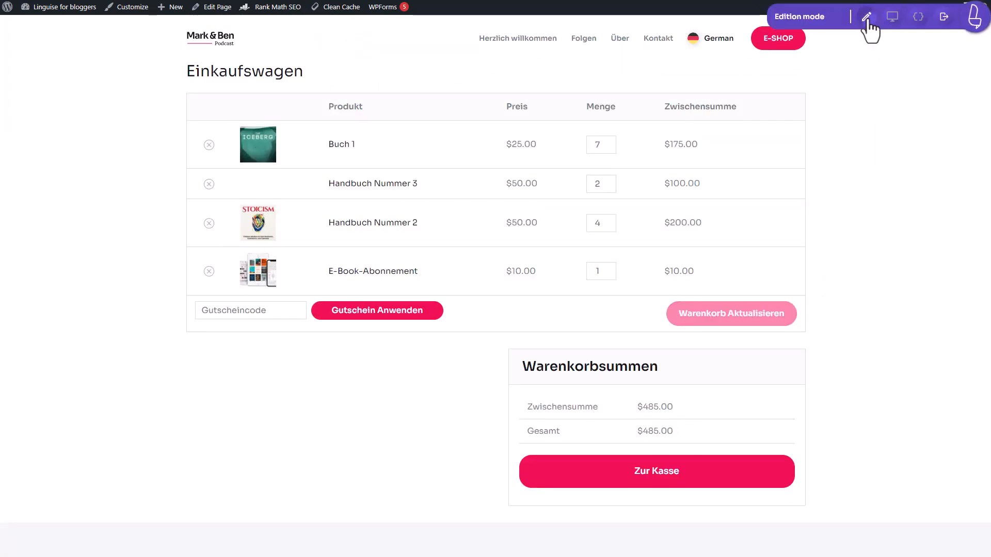
pyautogui.click(343, 147)
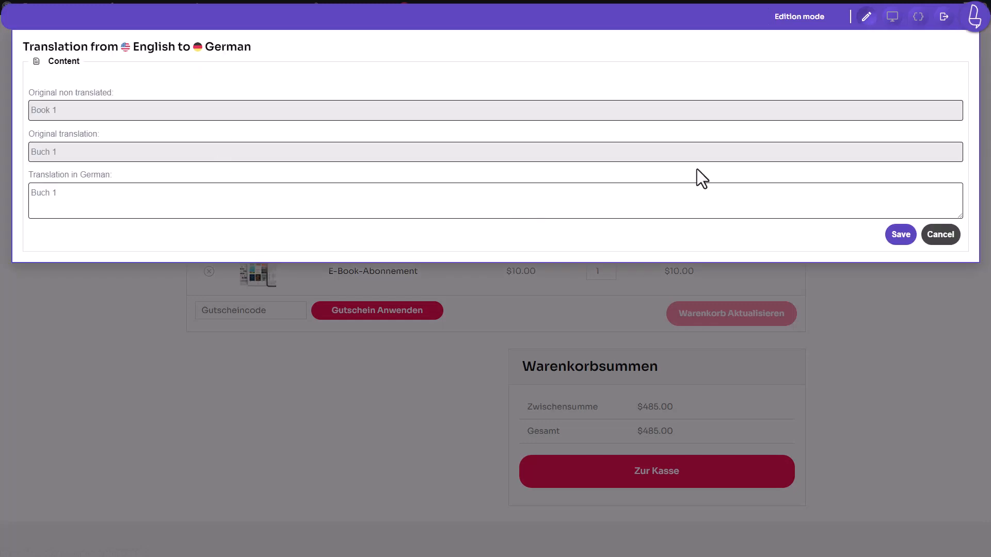
pyautogui.click(941, 233)
pyautogui.click(368, 316)
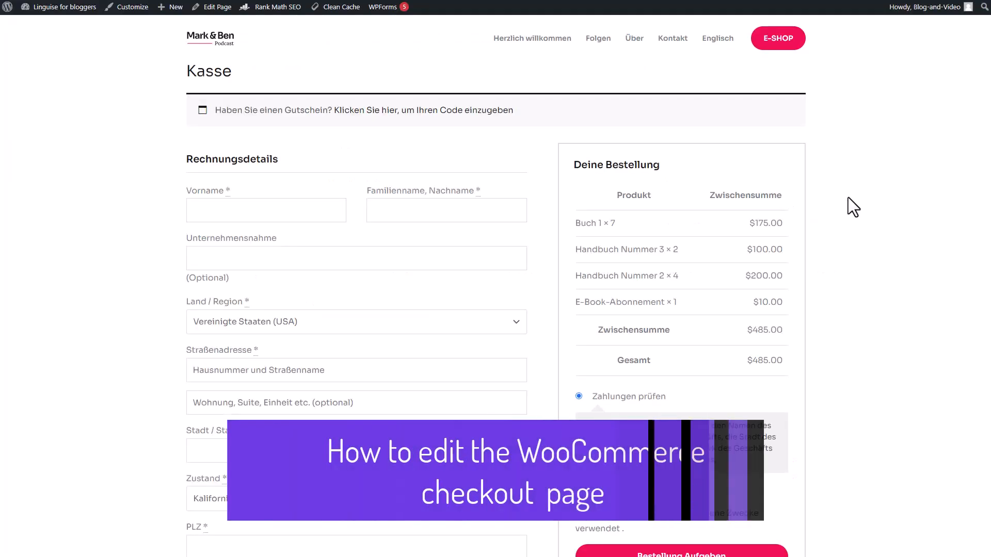
# Step: Open the checkout page in edition mode and view the German translation of the Bestellhinweise label without saving
pyautogui.click(867, 17)
pyautogui.scroll(-3, 876, 219)
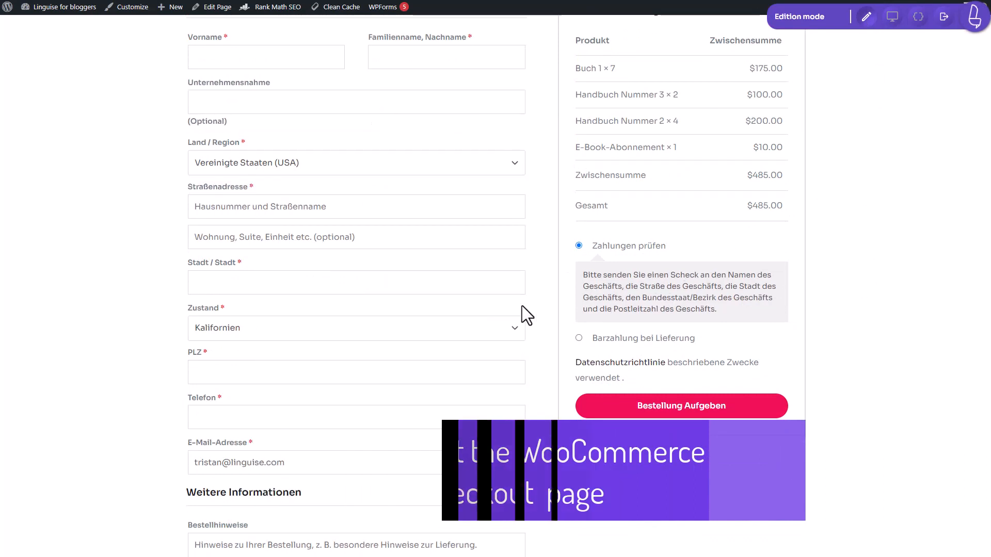
pyautogui.scroll(-2, 385, 383)
pyautogui.scroll(-2, 385, 383)
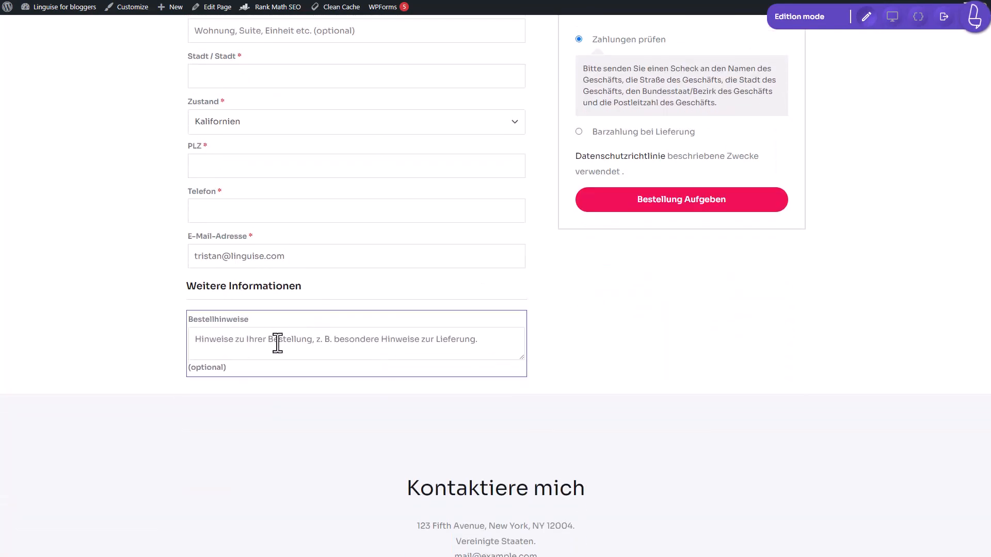
pyautogui.click(228, 317)
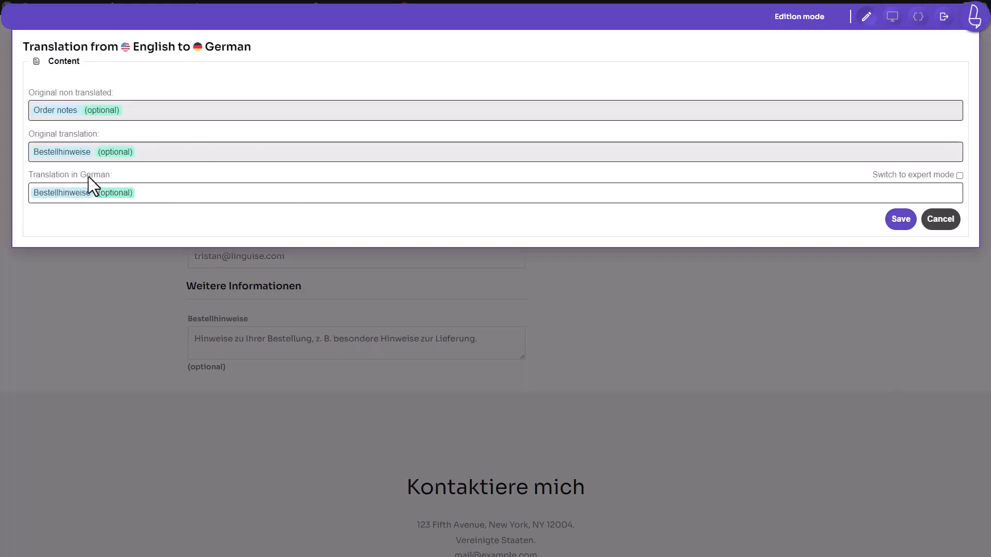
pyautogui.click(941, 218)
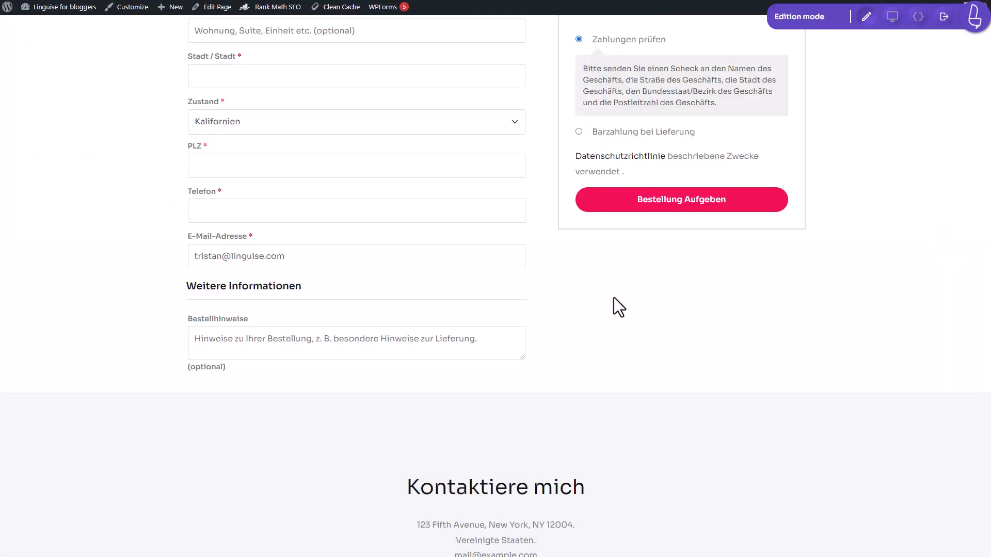
# Step: View the German translation of the Unternehmensnahme label in normal and expert mode without saving
pyautogui.scroll(6, 615, 297)
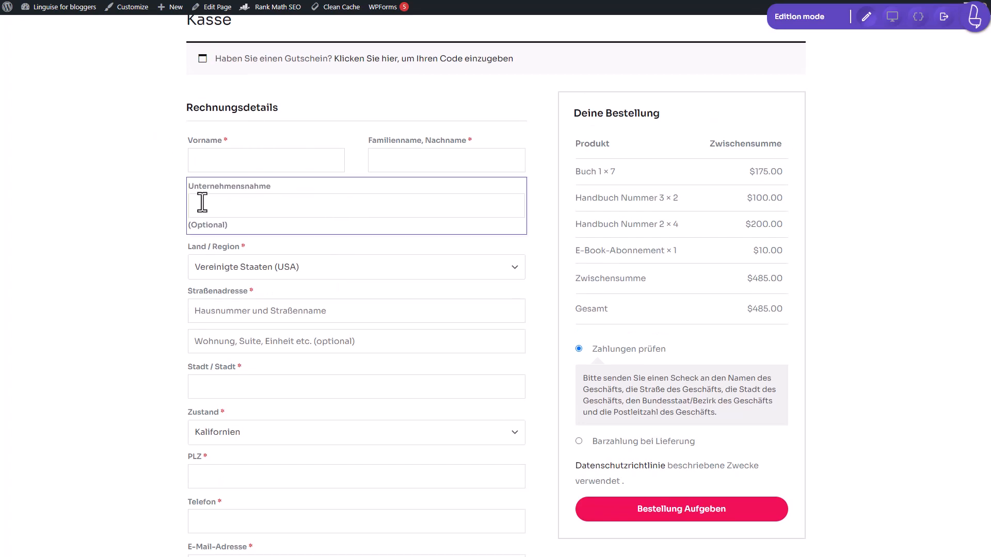
pyautogui.click(354, 201)
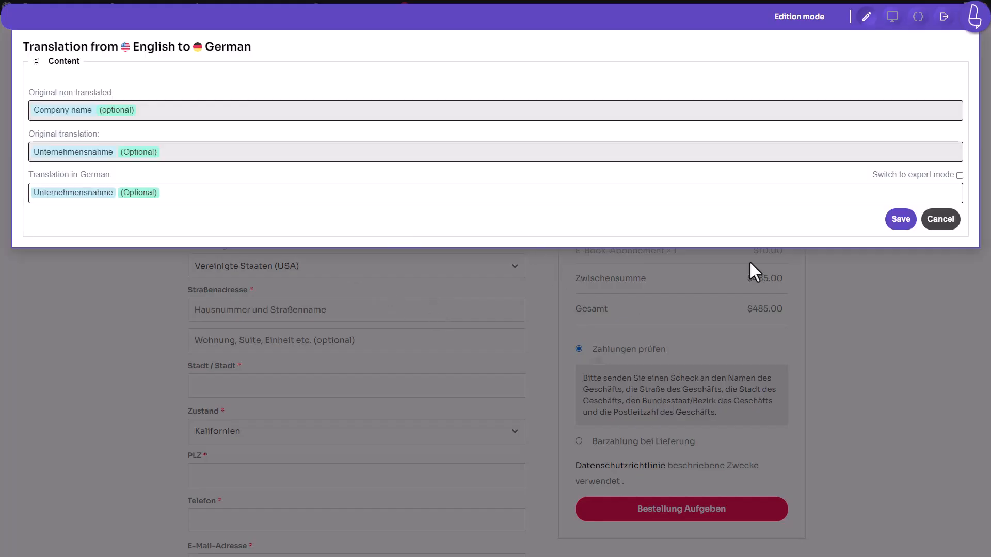
pyautogui.click(959, 176)
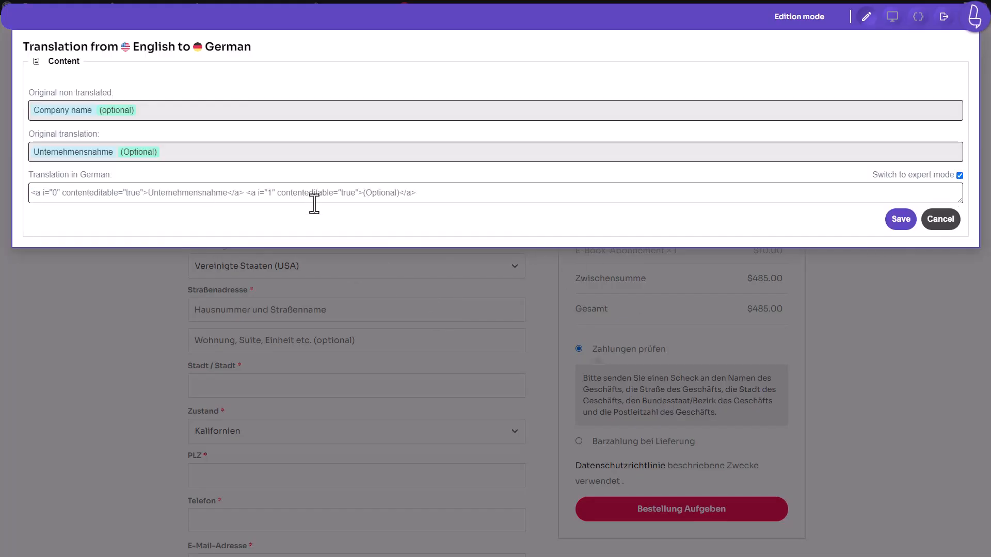
pyautogui.click(959, 176)
pyautogui.click(940, 219)
pyautogui.scroll(-2, 785, 342)
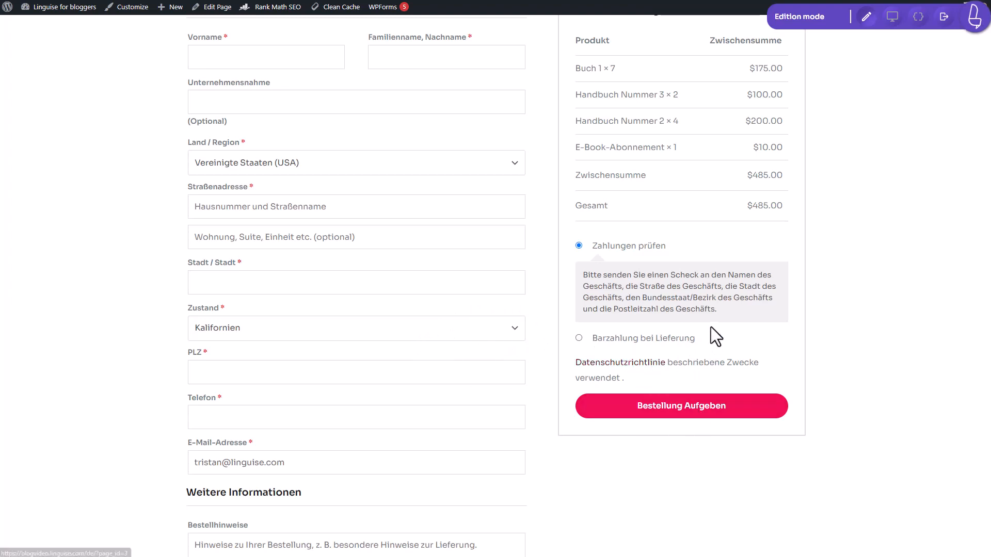
# Step: Change the German translation of the Billing details heading to "Rechnungsdetails 12" and save it
pyautogui.scroll(3, 467, 282)
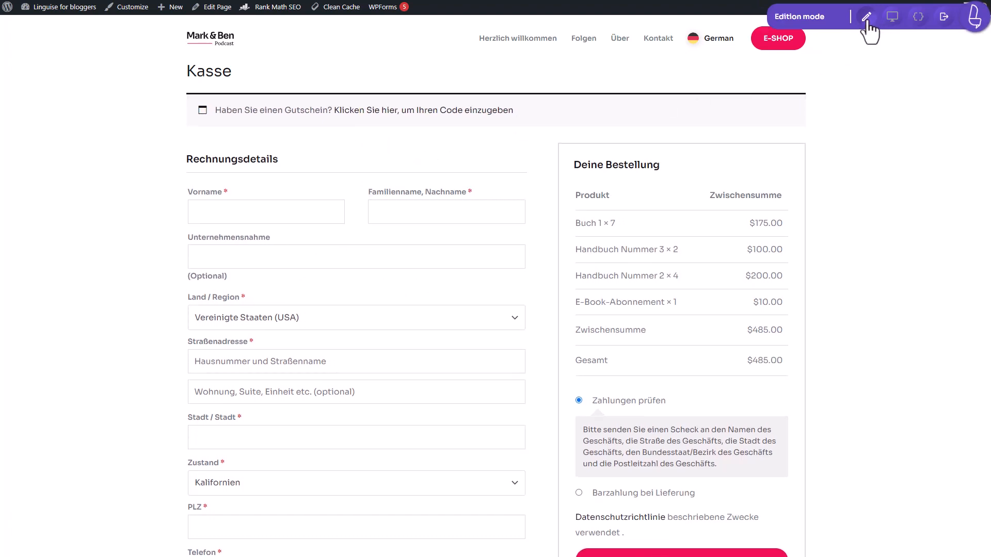
pyautogui.click(230, 162)
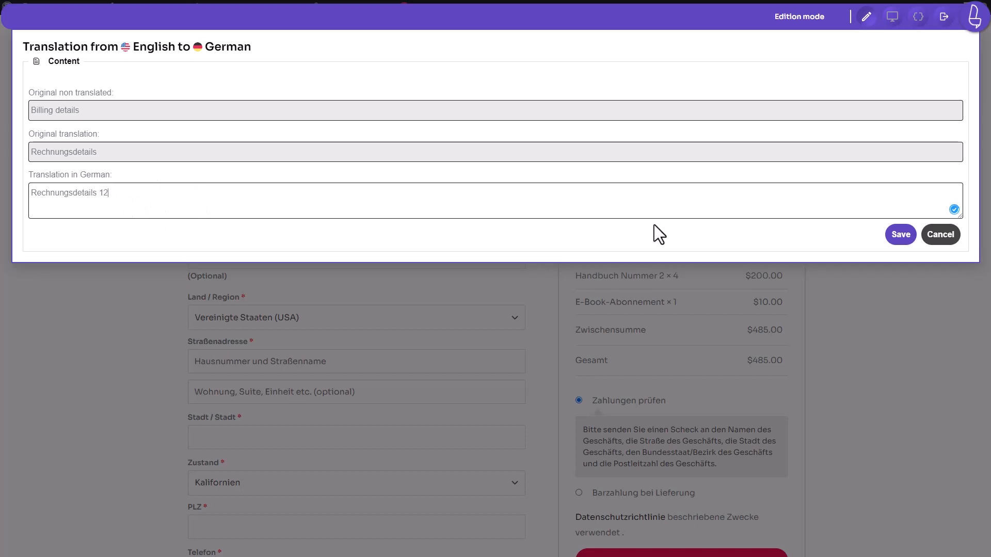
pyautogui.click(900, 235)
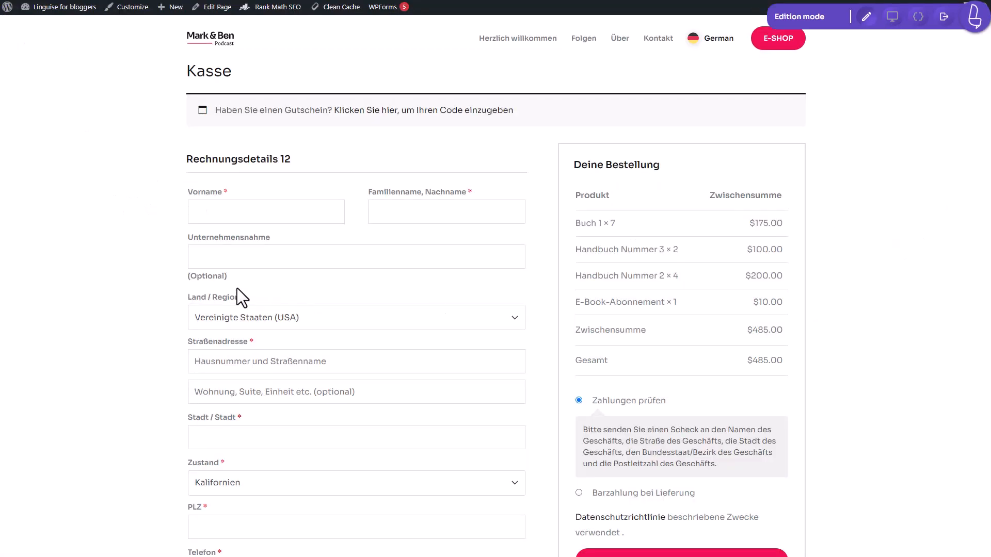
pyautogui.click(284, 173)
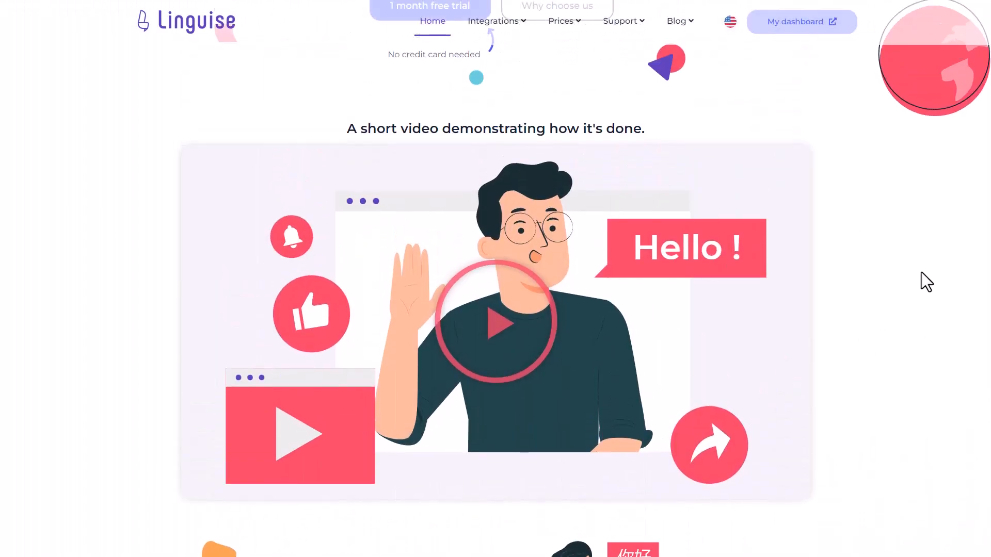
pyautogui.scroll(-5, 924, 301)
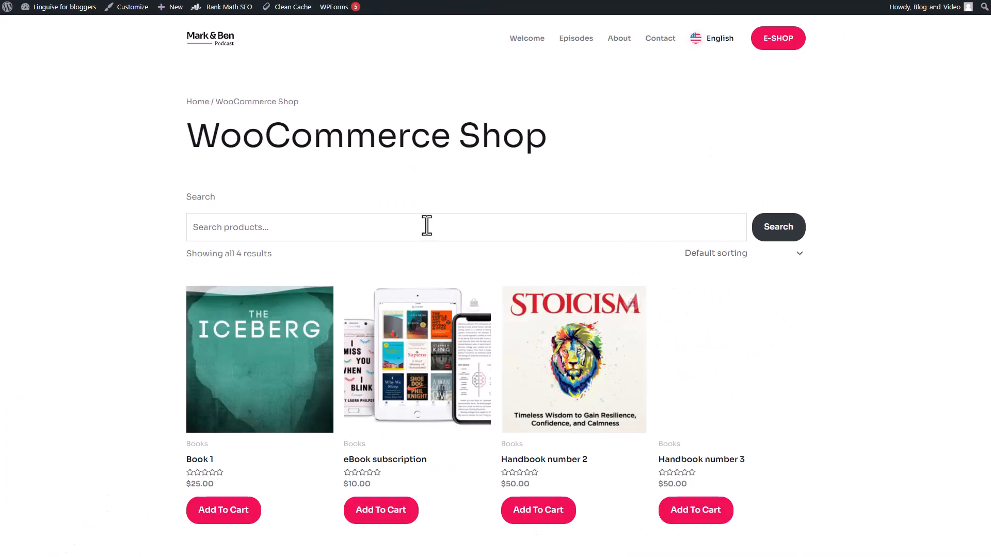
pyautogui.scroll(-1, 683, 411)
pyautogui.scroll(1, 912, 239)
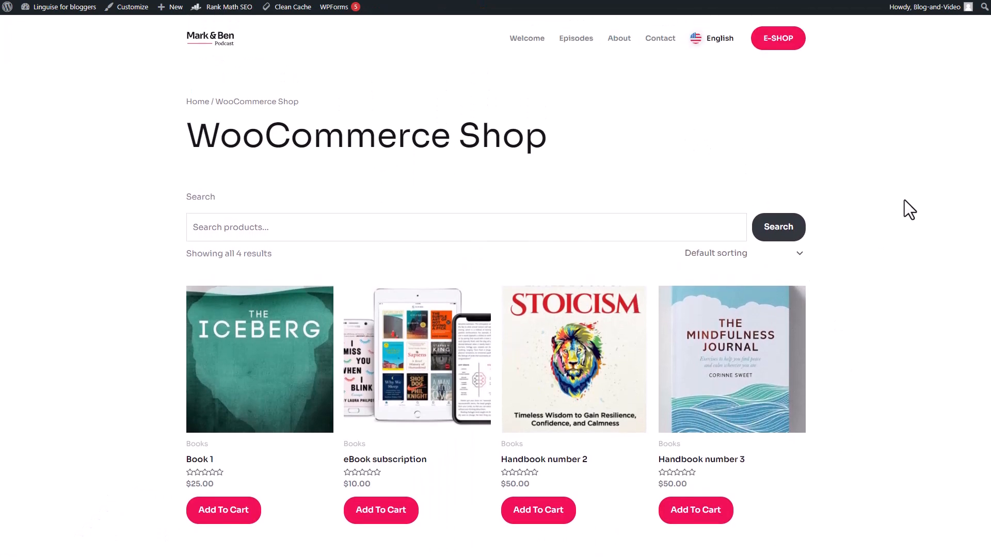
# Step: View the WooCommerce shop page in German and Spanish, and open the list of languages again
pyautogui.moveTo(717, 39)
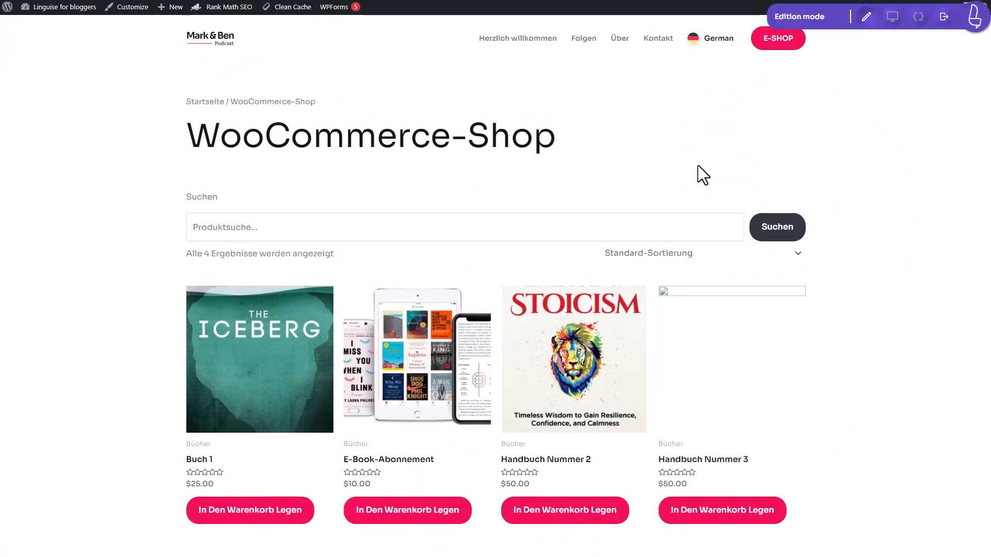
pyautogui.moveTo(712, 40)
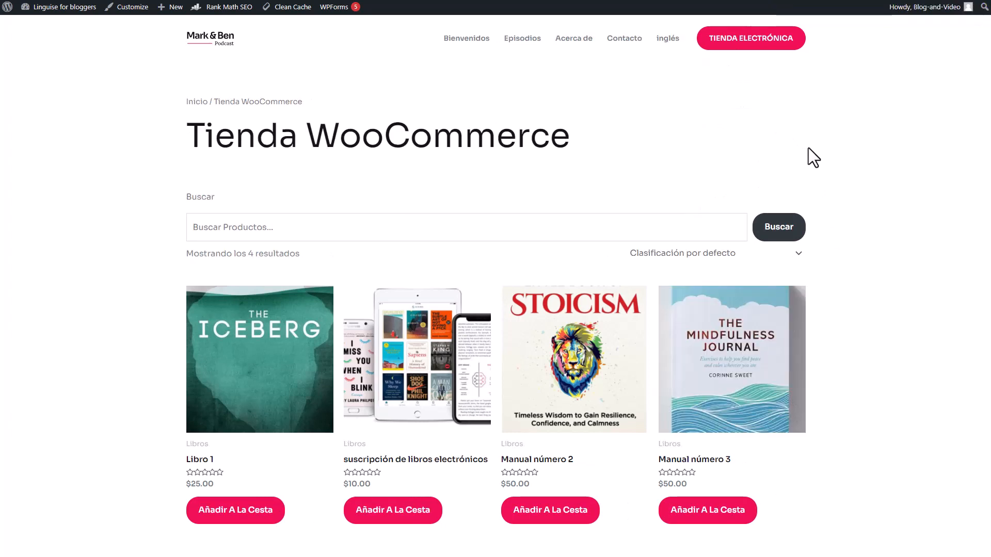
pyautogui.moveTo(666, 42)
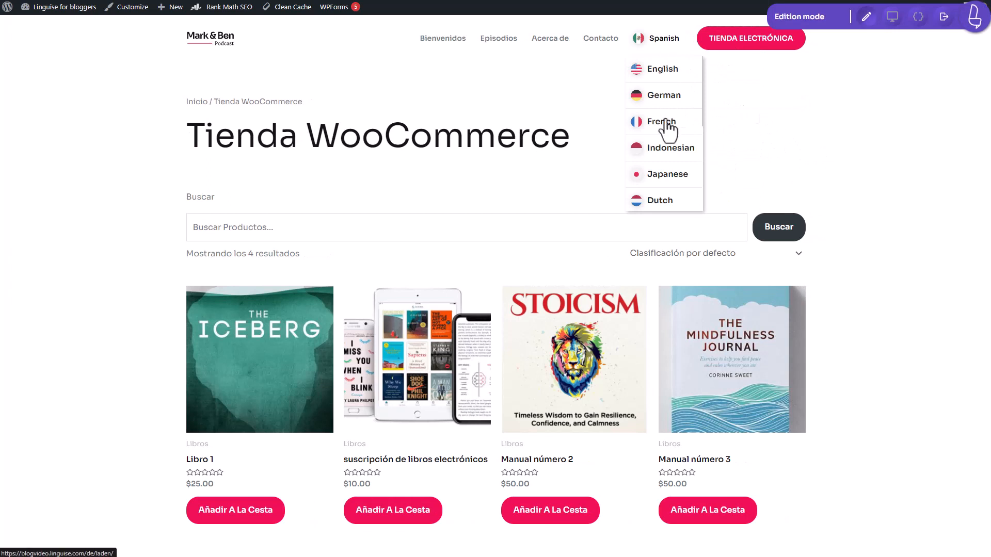